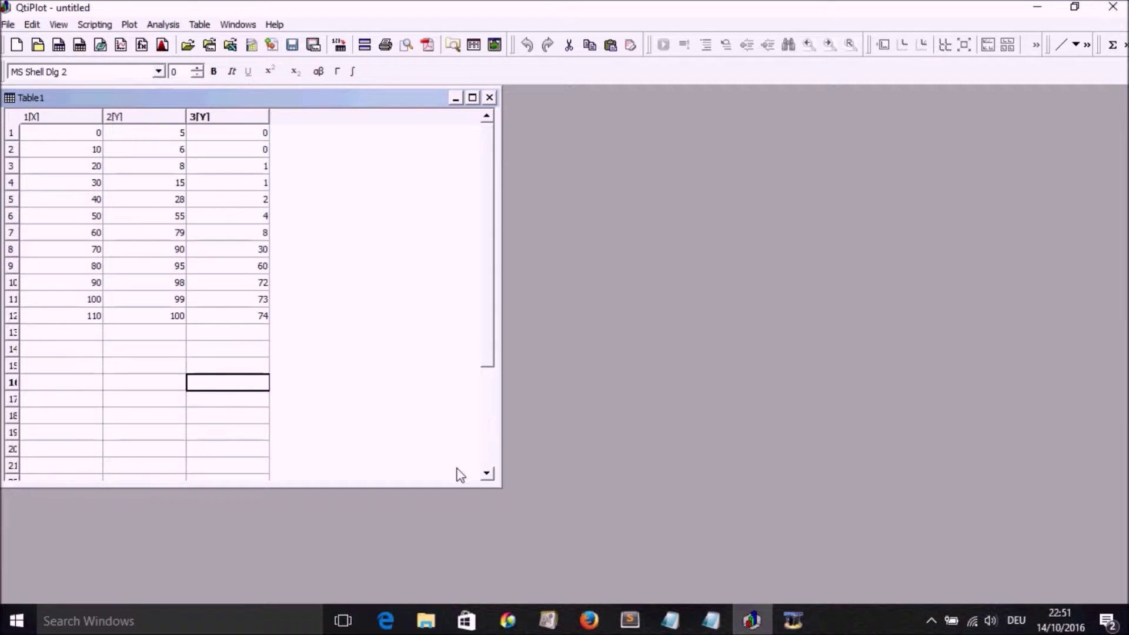
Plot all twelve rows of Table1 as a scatter graph of both Y columns against X.
drag(45, 134, 255, 322)
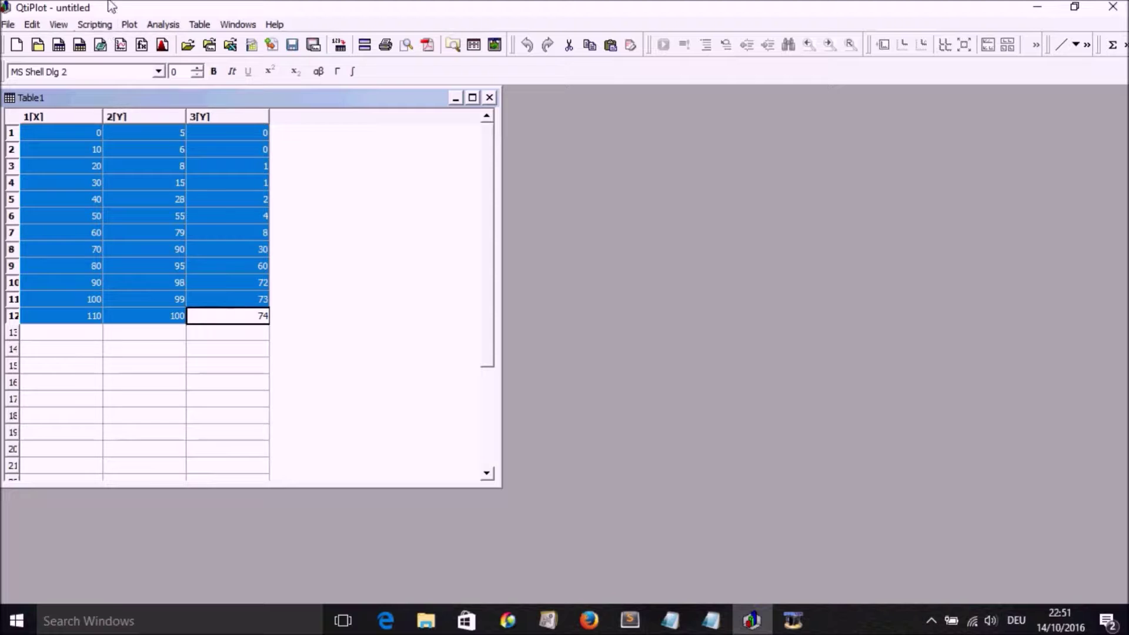
click(130, 25)
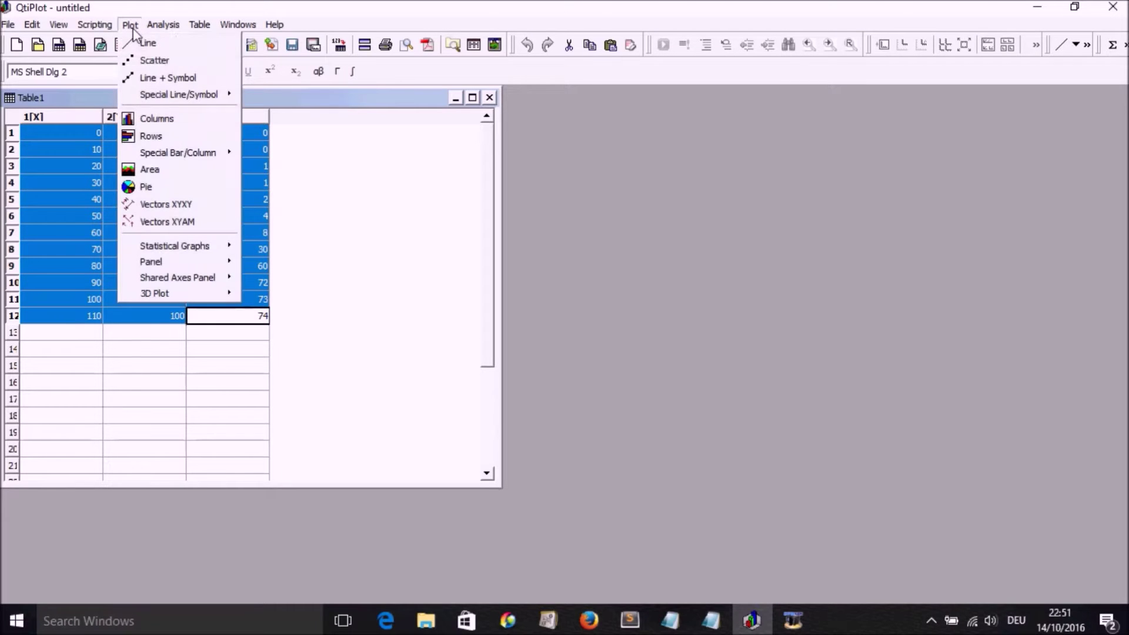
click(144, 60)
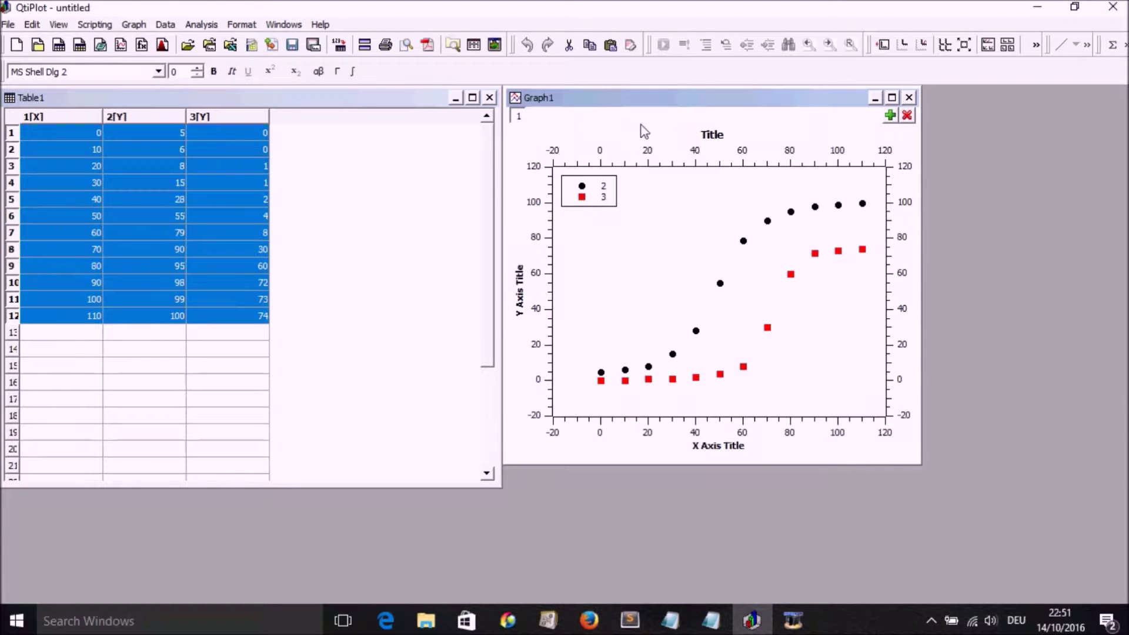
drag(647, 98, 684, 120)
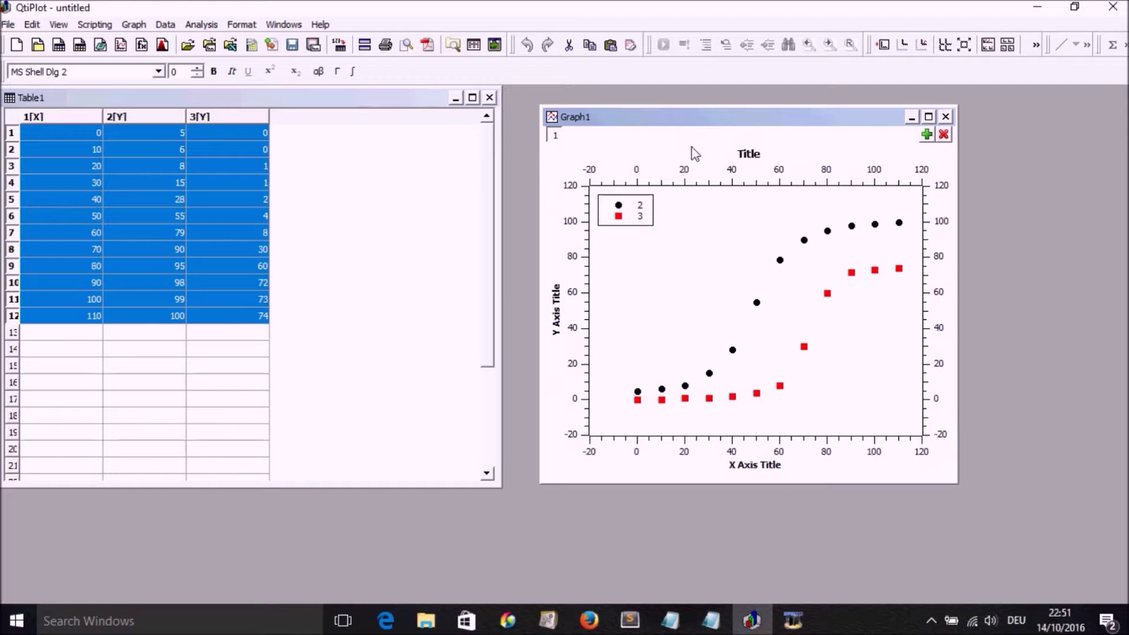
click(195, 27)
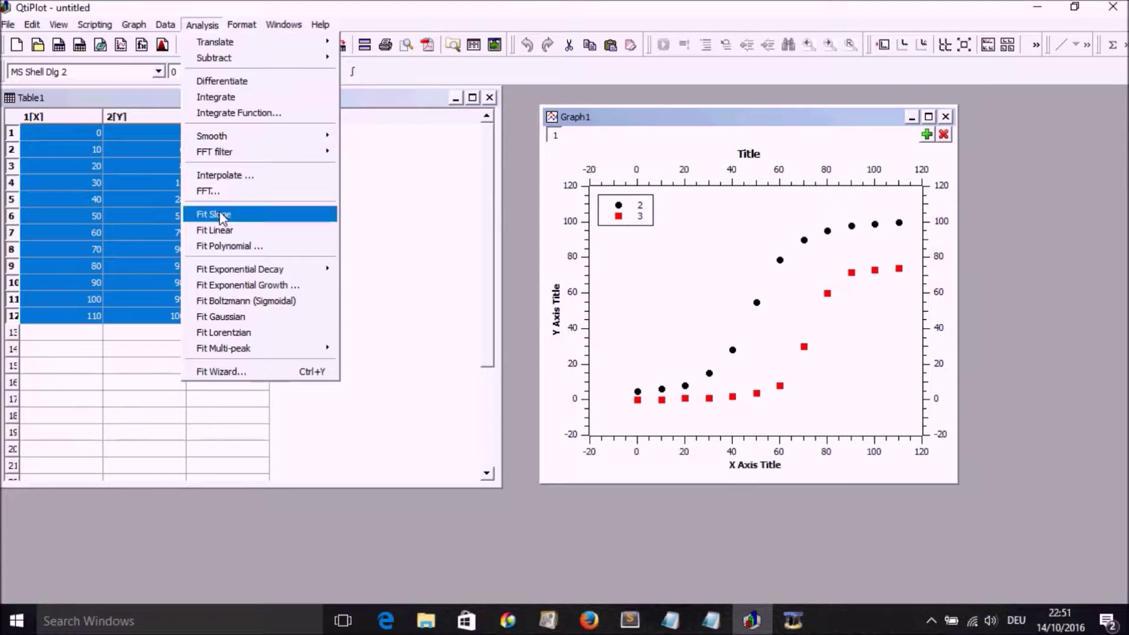
Fit a Boltzmann sigmoid to the Table1_2 series and shrink the Results Log.
click(243, 301)
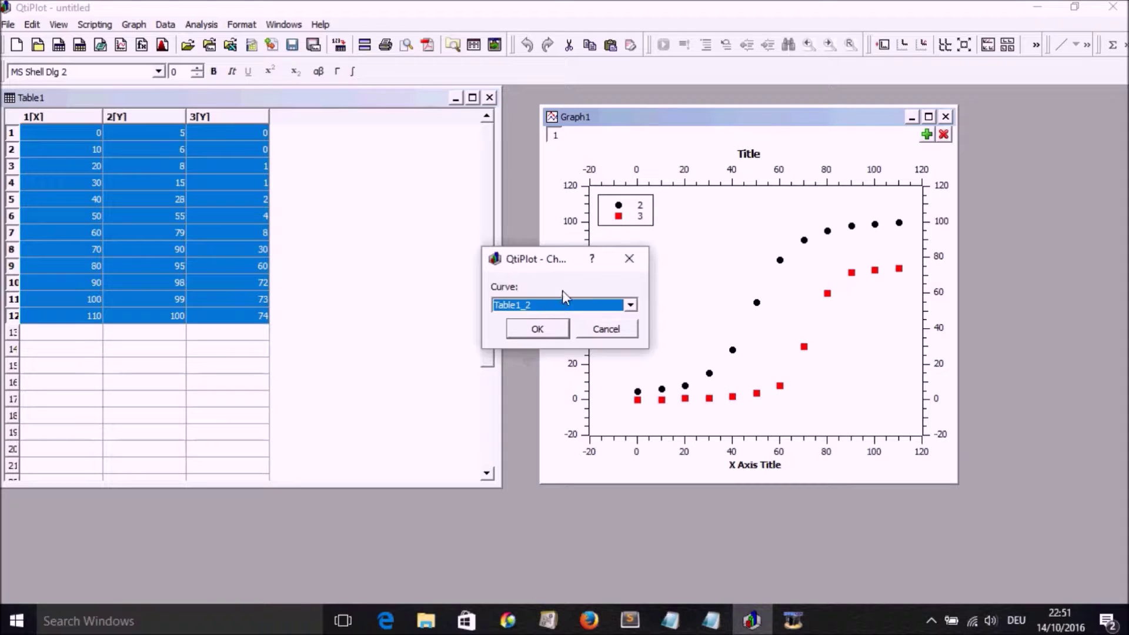
click(536, 329)
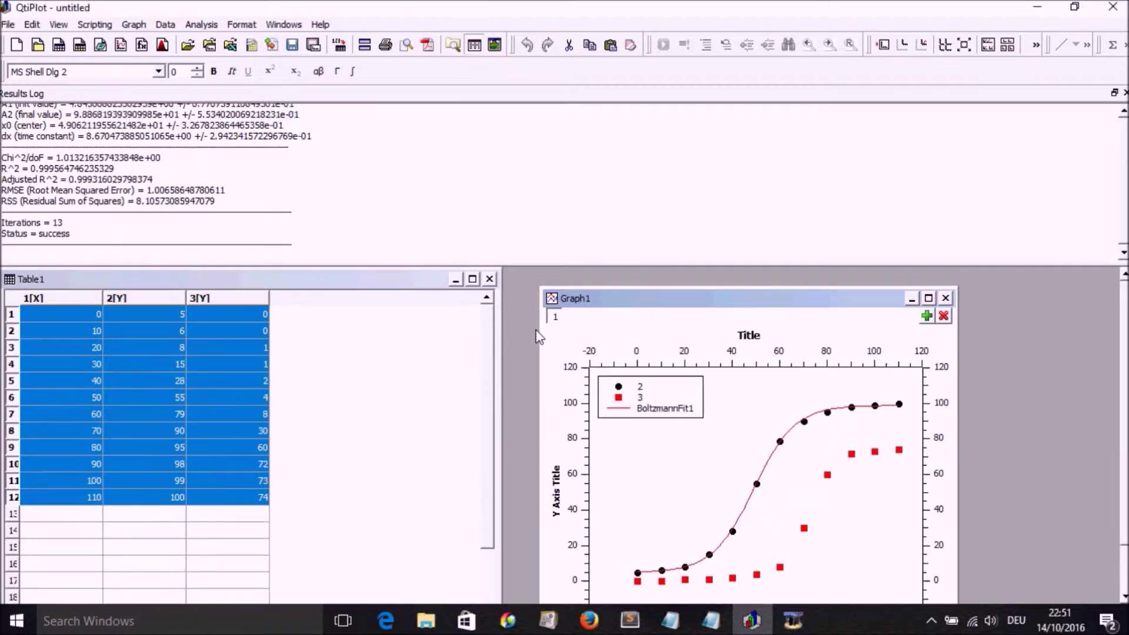
drag(689, 305, 682, 288)
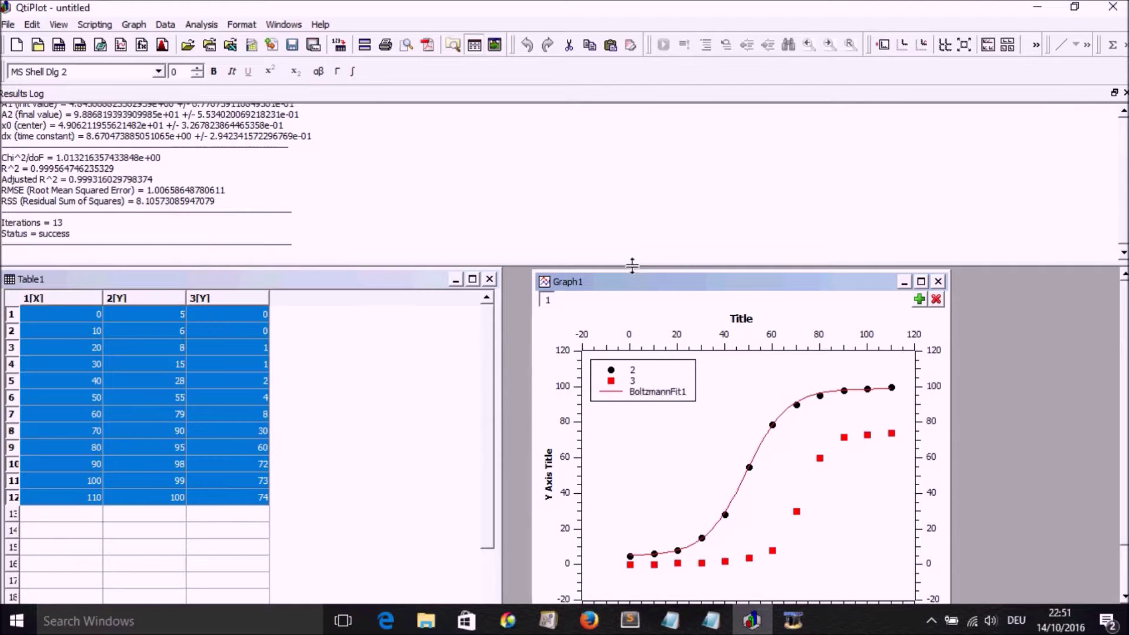
drag(635, 269, 642, 189)
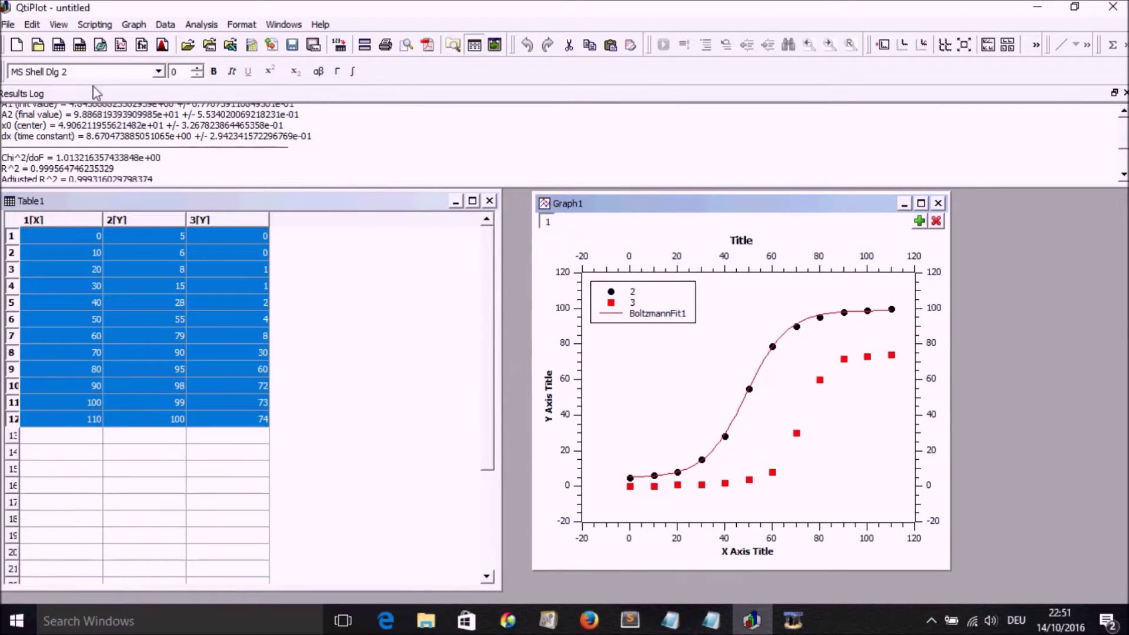
Run a second Boltzmann sigmoidal fit on the Table1_3 series.
click(201, 24)
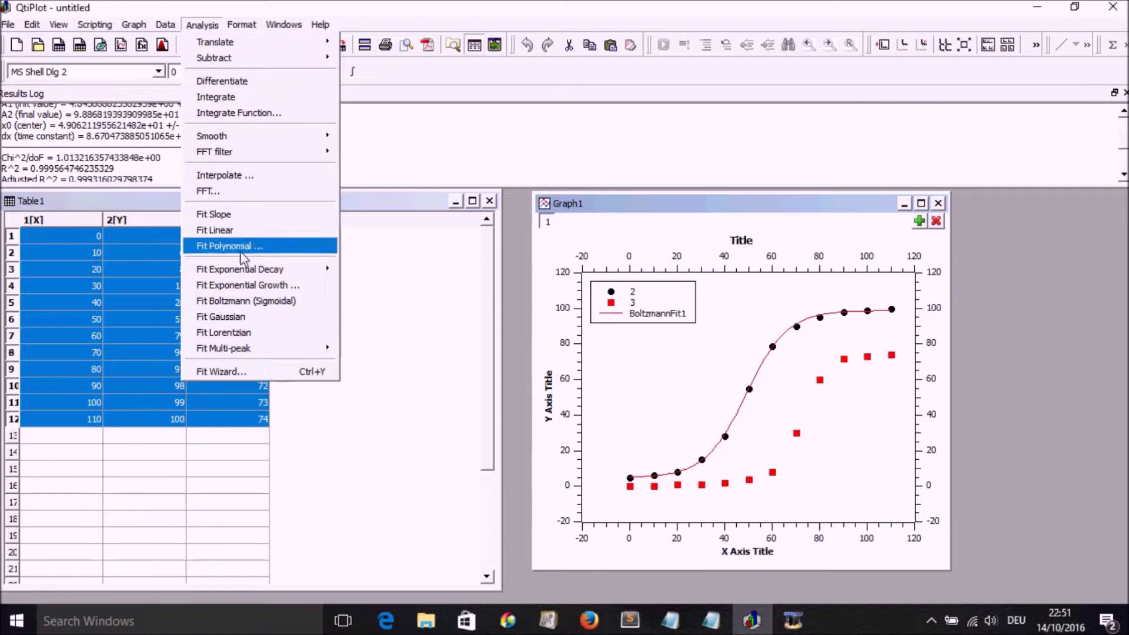
click(254, 300)
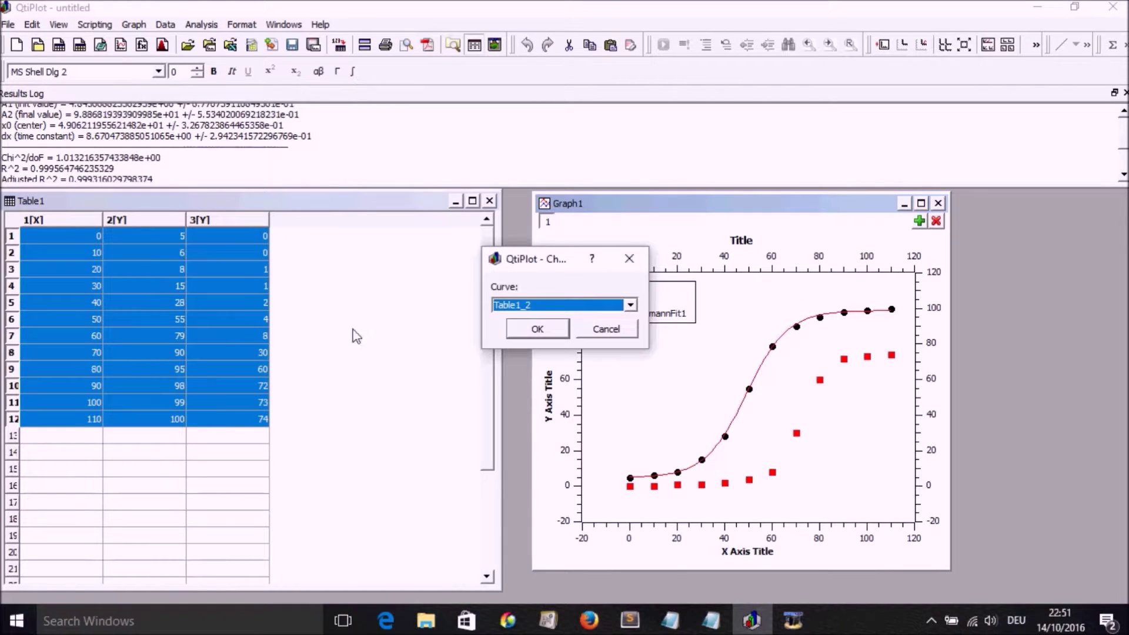
click(629, 305)
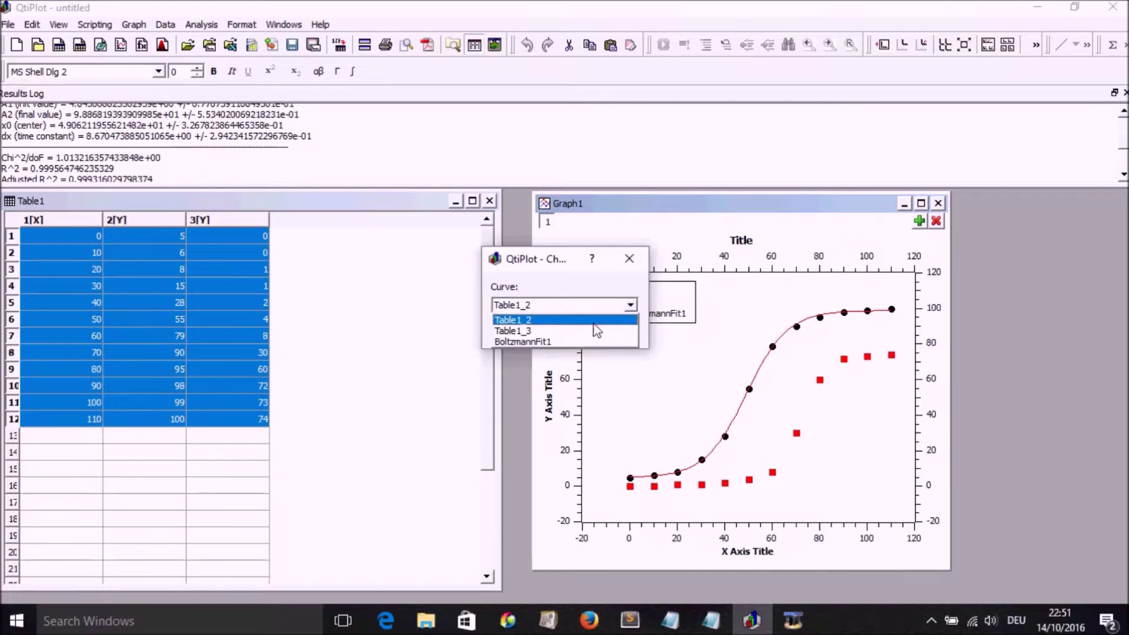
click(568, 334)
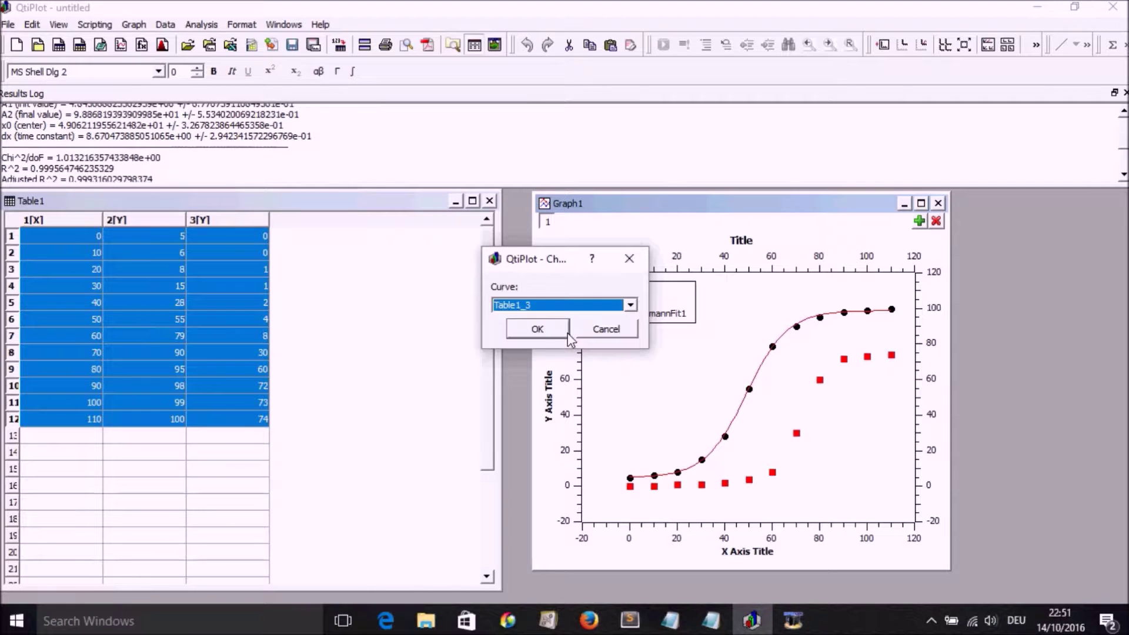
click(537, 329)
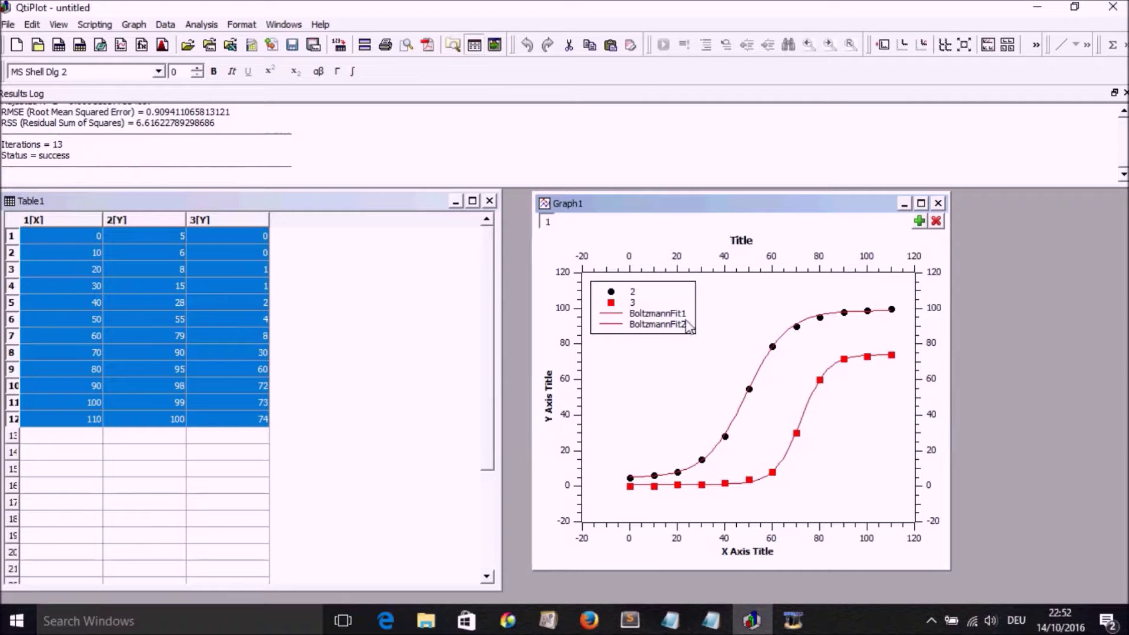
Set the left axis minor ticks to 0 and apply.
double_click(573, 423)
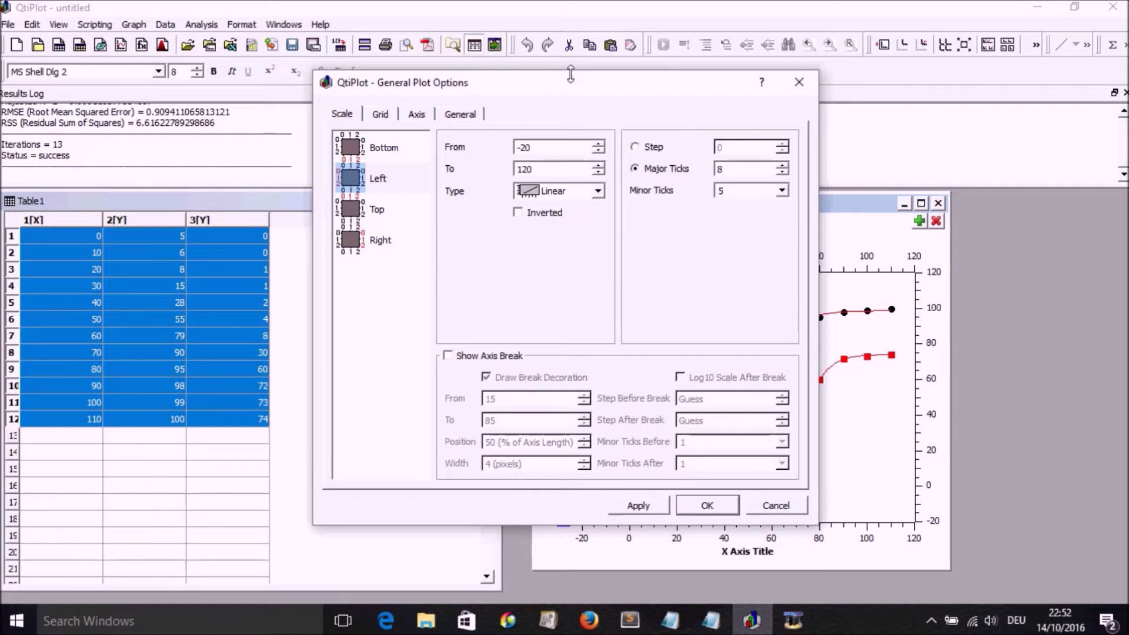
drag(570, 82, 295, 128)
click(499, 232)
click(456, 243)
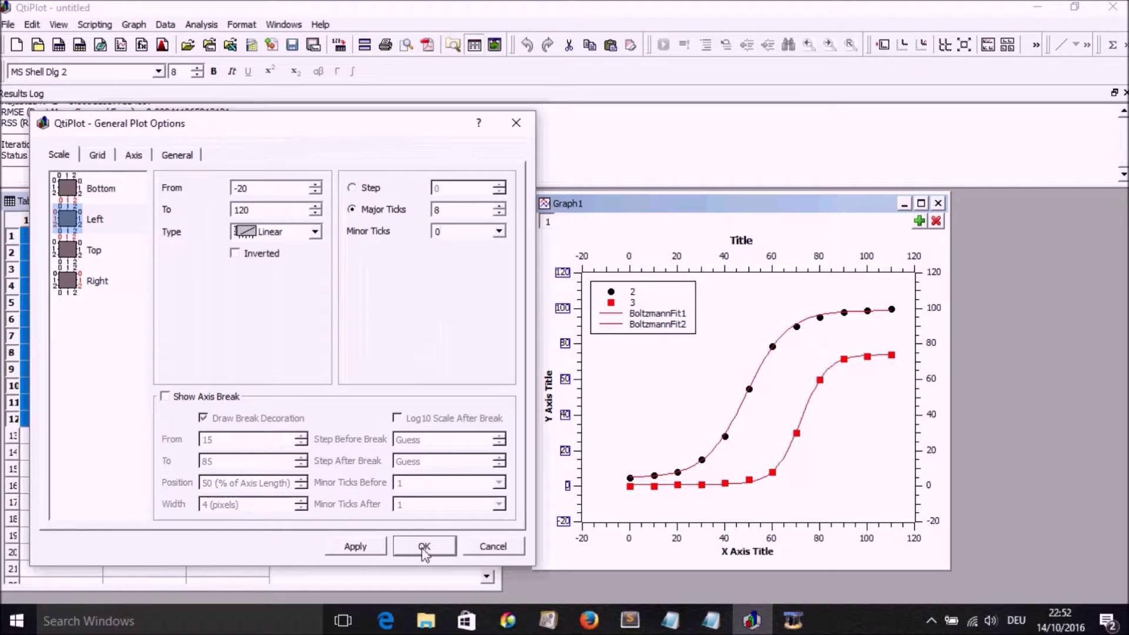
click(369, 548)
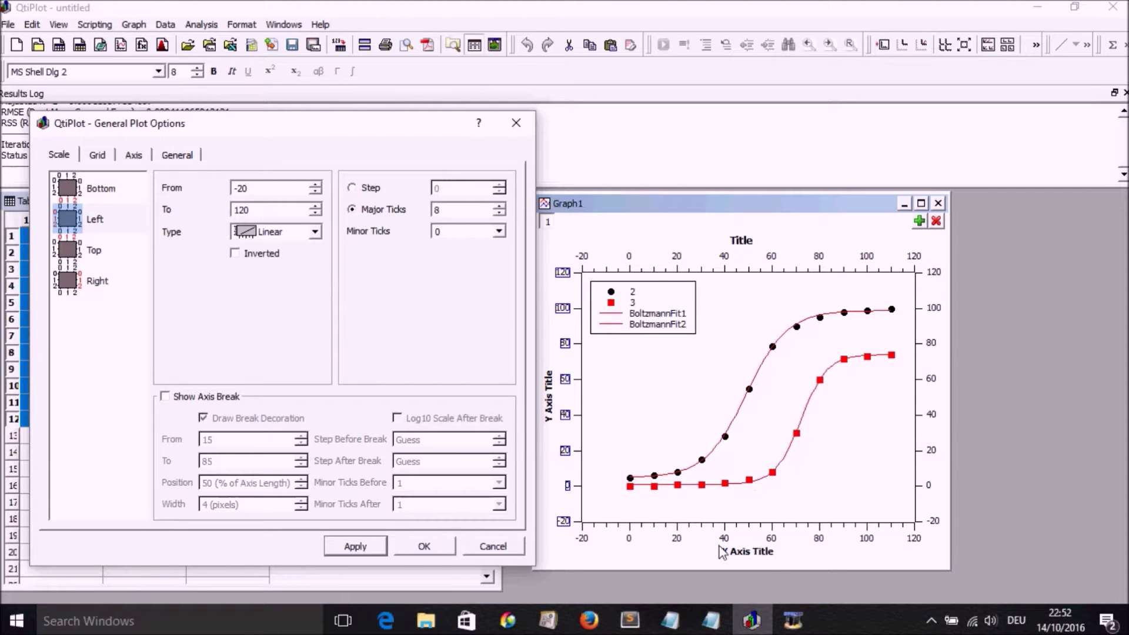
Set the bottom axis minor ticks to 0 and apply.
click(78, 200)
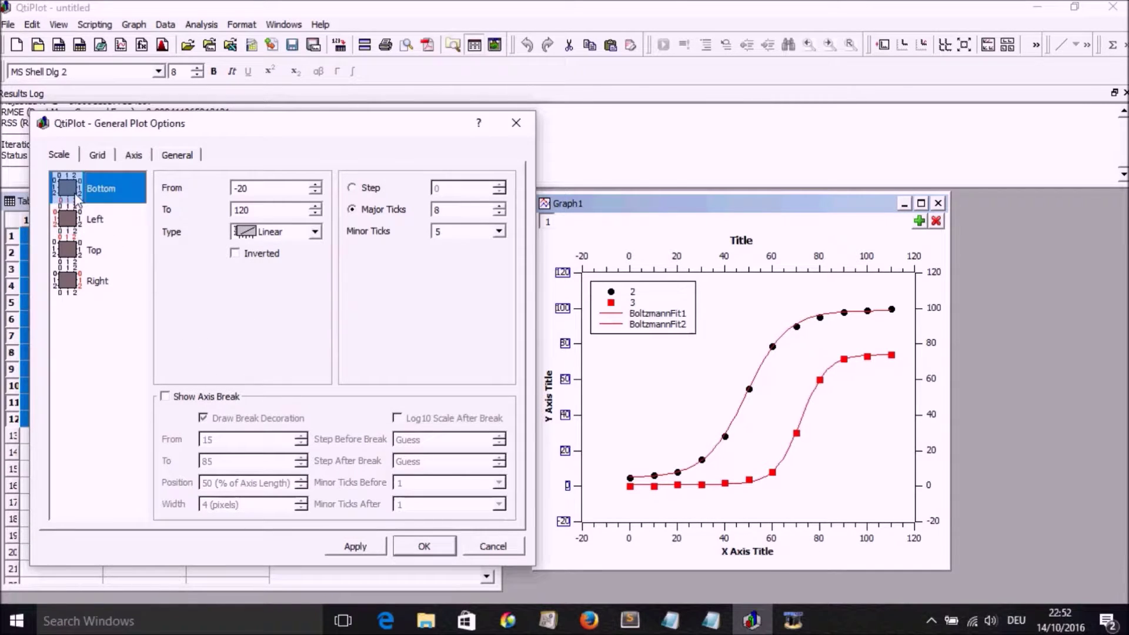
click(498, 231)
click(468, 246)
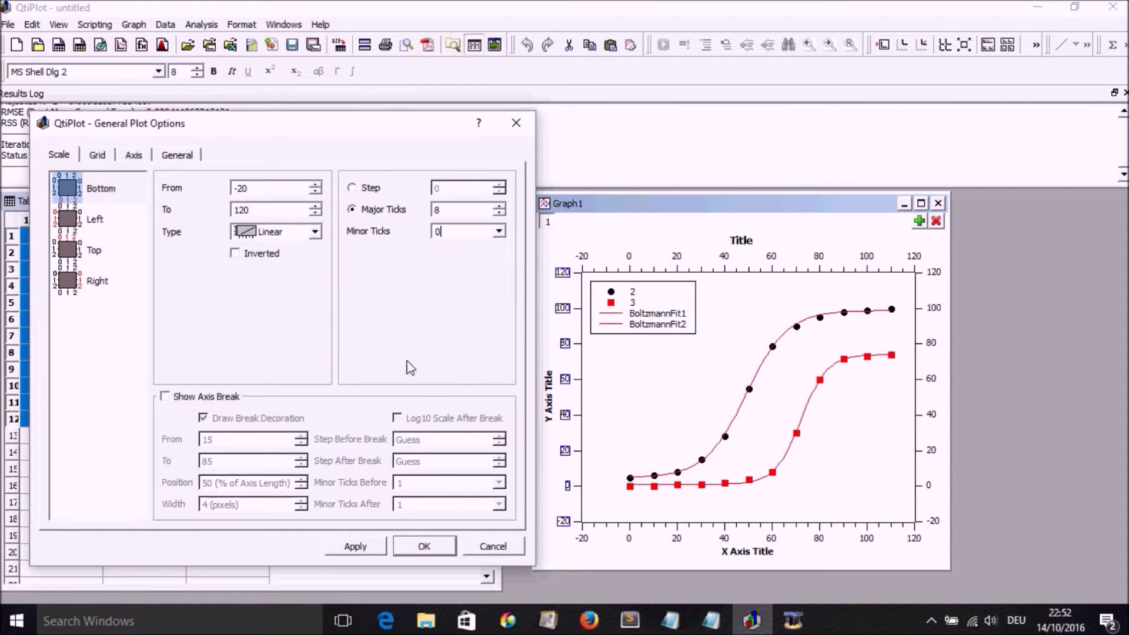
click(355, 547)
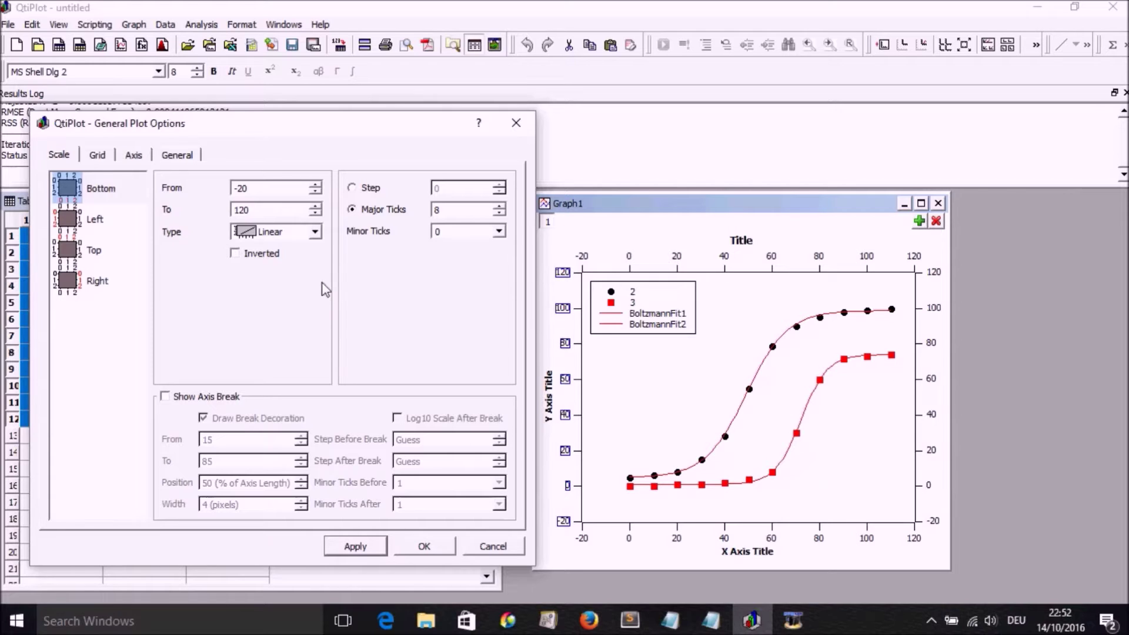
click(69, 282)
Give the right axis 0 major and 0 minor ticks and apply.
click(498, 232)
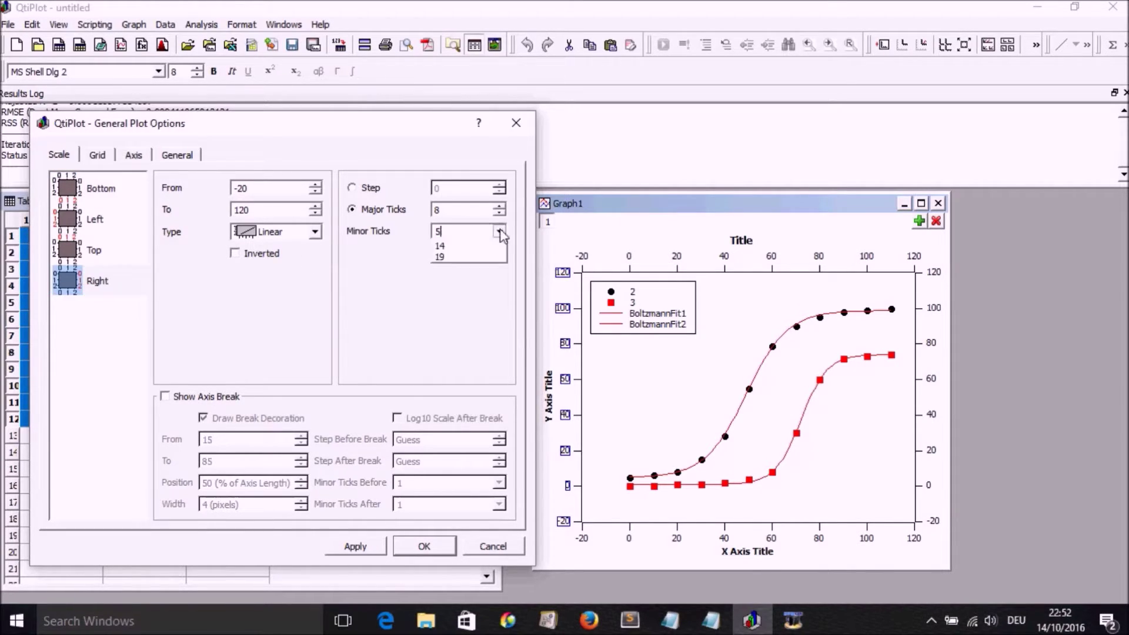
click(493, 242)
click(499, 213)
click(499, 213)
click(499, 214)
click(370, 547)
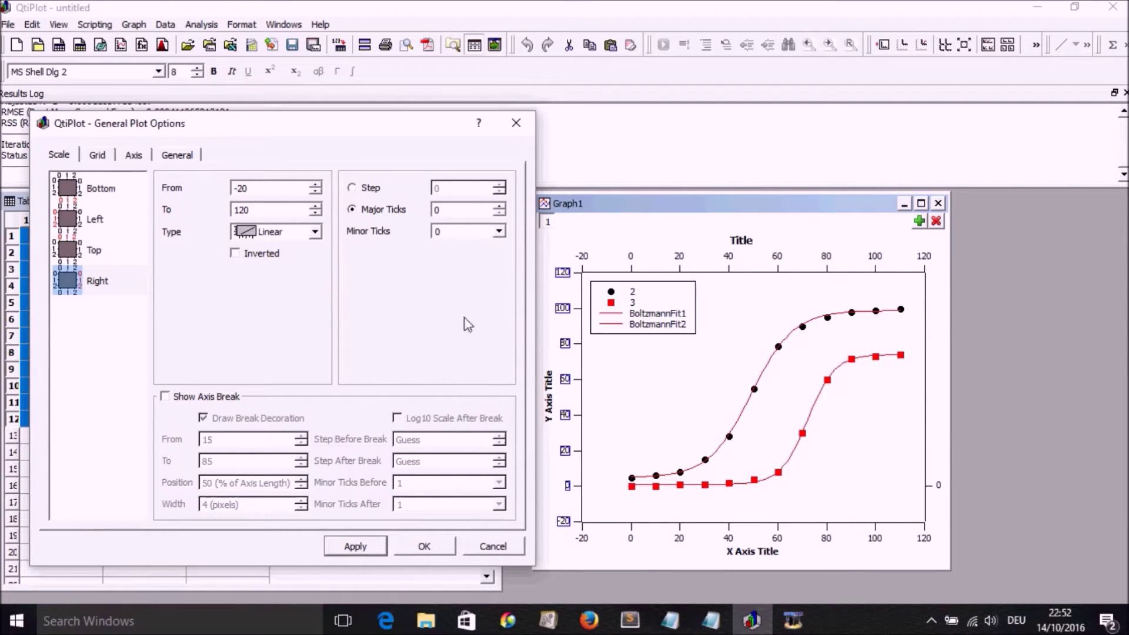
Give the top axis 0 major and 0 minor ticks, apply, and close the plot options.
click(78, 241)
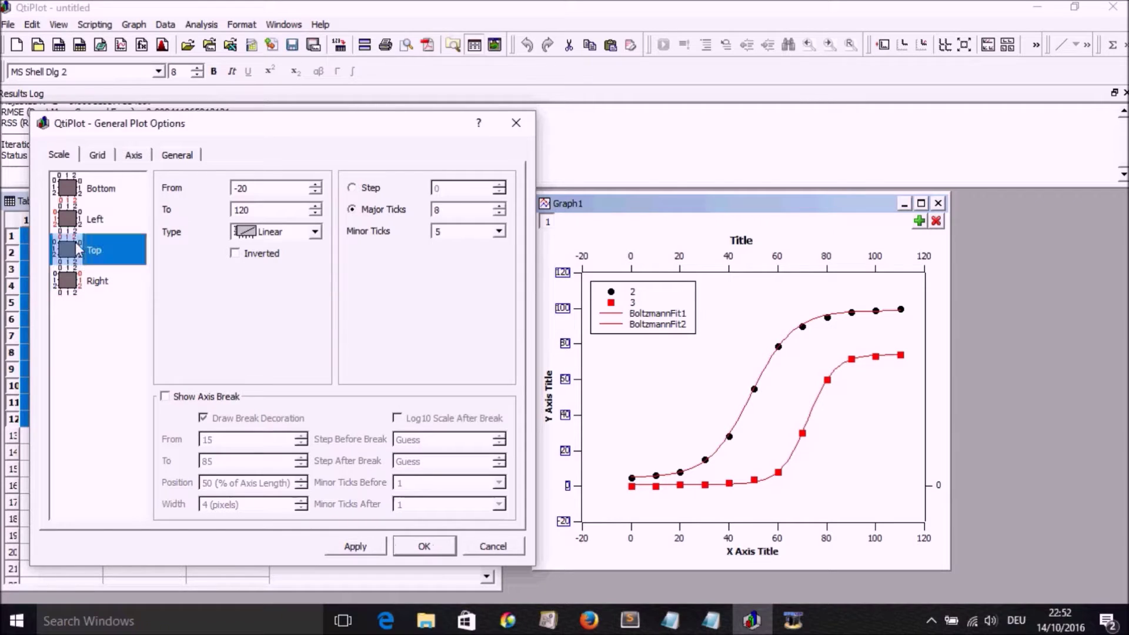
click(498, 213)
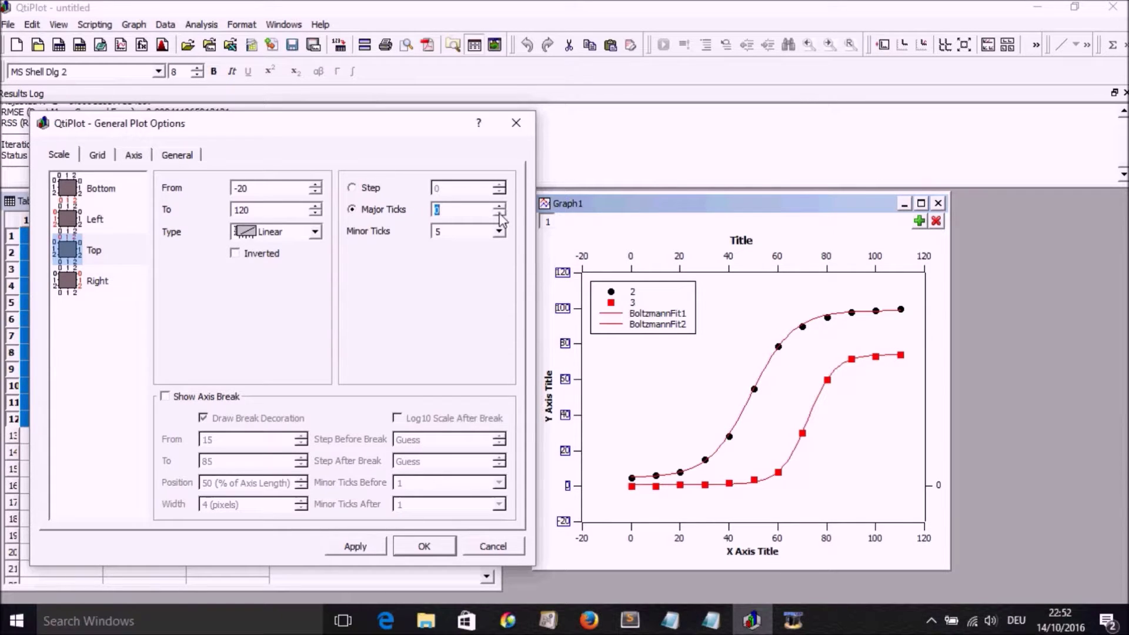
click(498, 231)
click(485, 243)
click(353, 547)
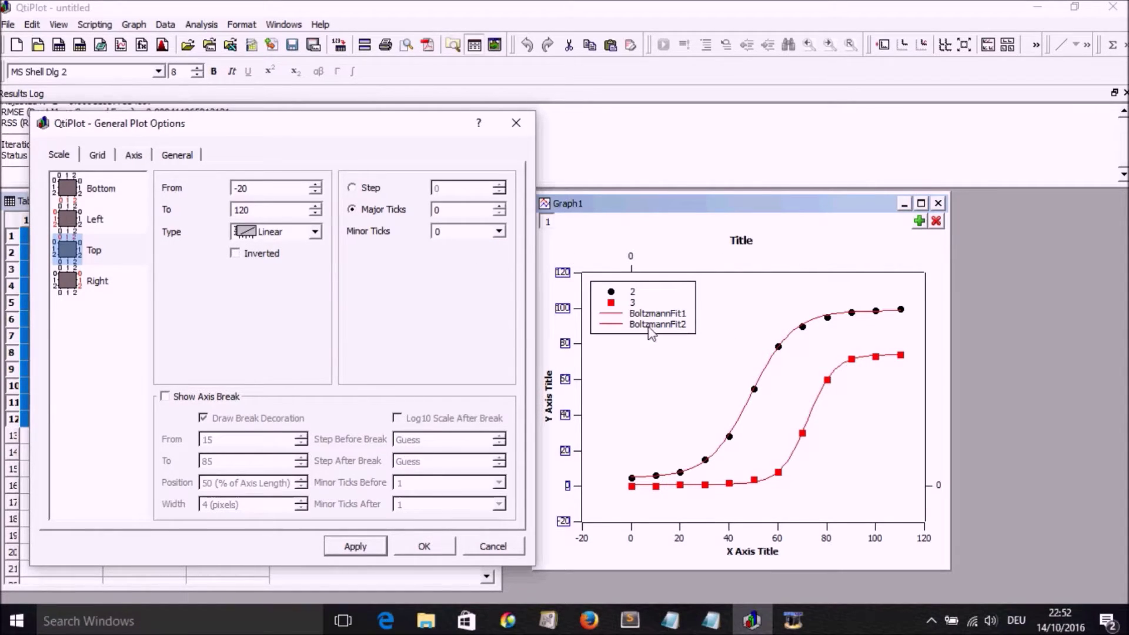
click(426, 549)
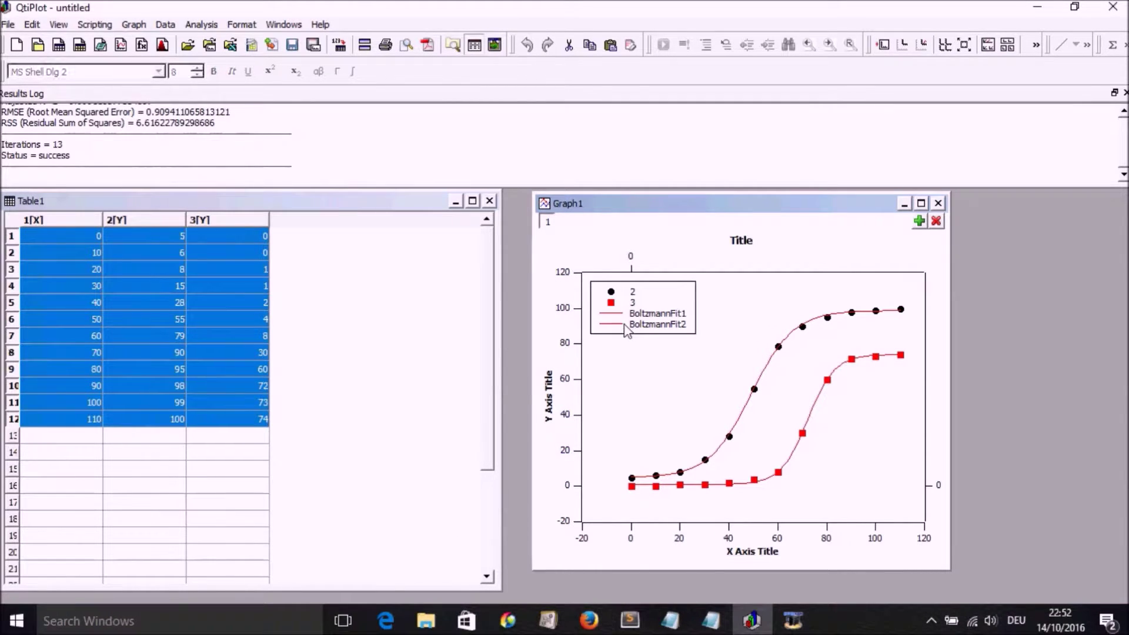
Move the legend slightly to the right.
click(625, 329)
drag(626, 330, 654, 328)
click(657, 380)
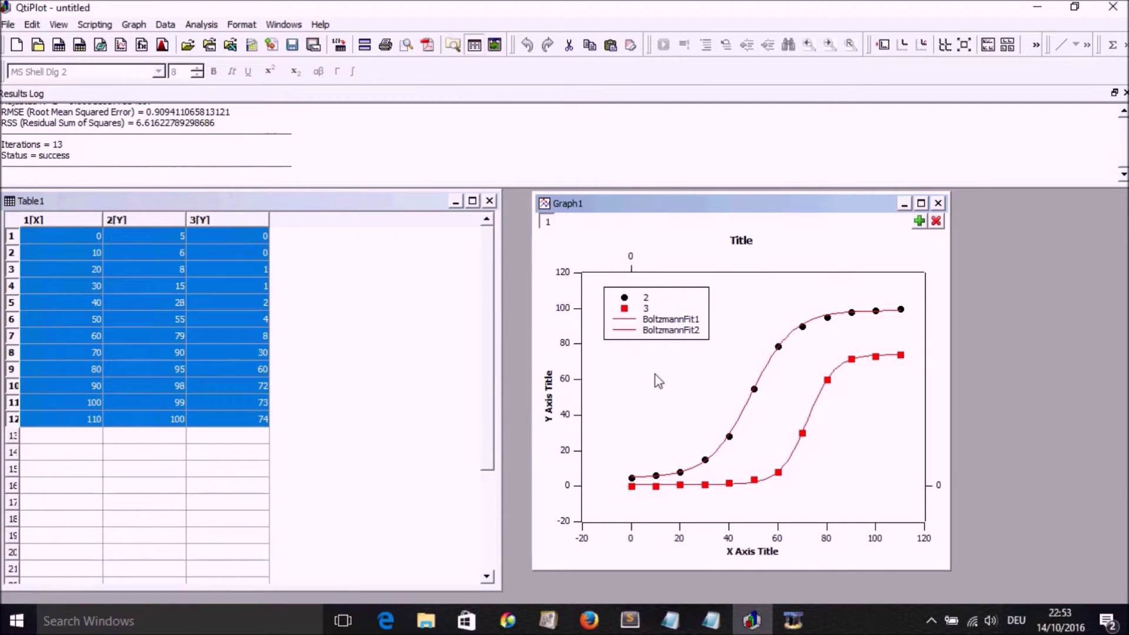
Rename the Y axis title to 'Optical density (600 nm)'.
double_click(551, 410)
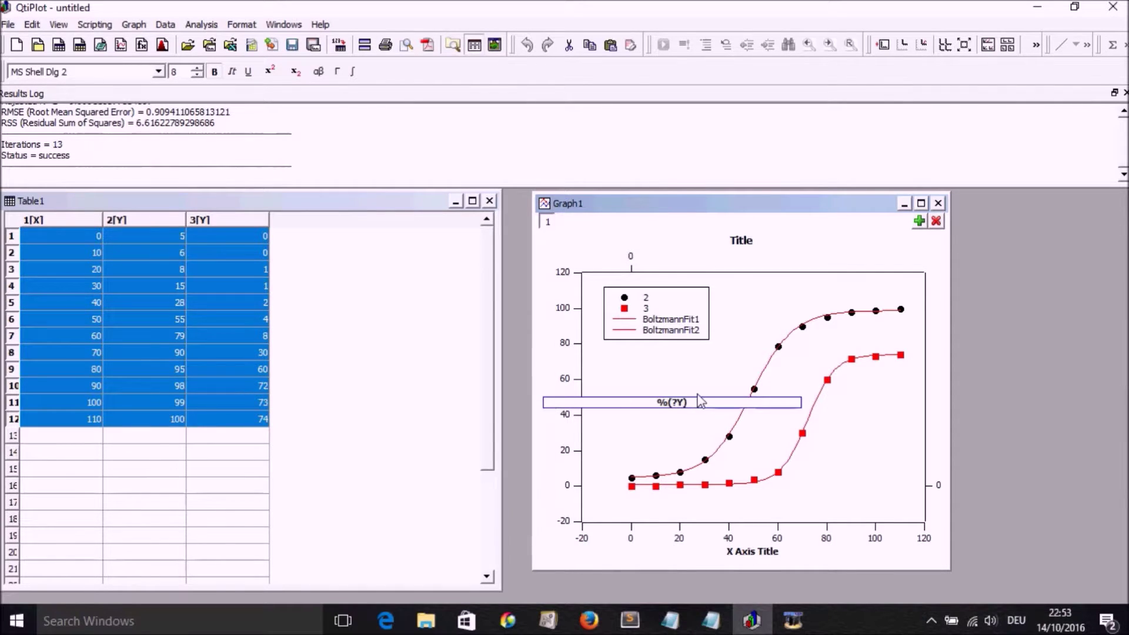
drag(712, 404, 616, 403)
text(Optical density (600 nm))
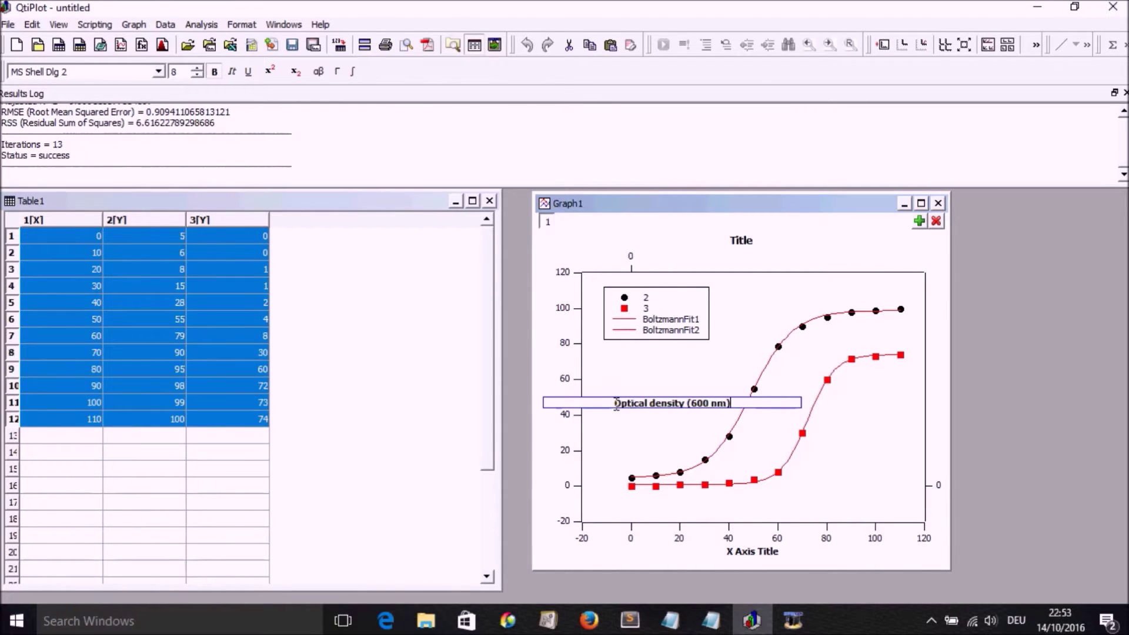
click(746, 553)
Rename the X axis title to 'Time (mins)'.
double_click(763, 555)
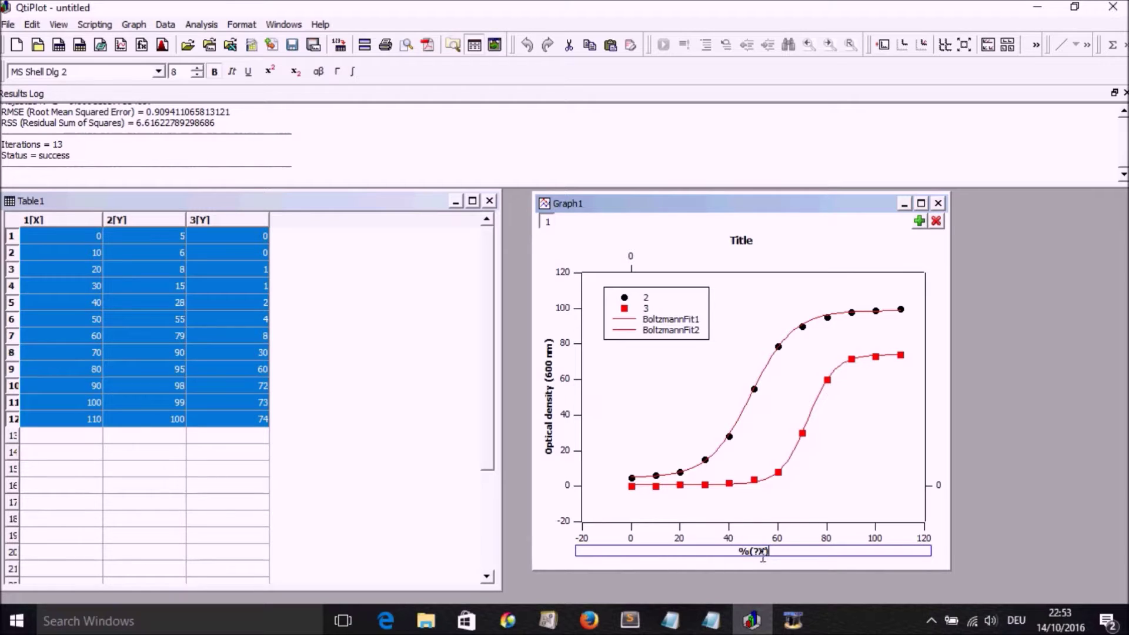
drag(788, 548, 717, 549)
text(Time (mins))
click(944, 438)
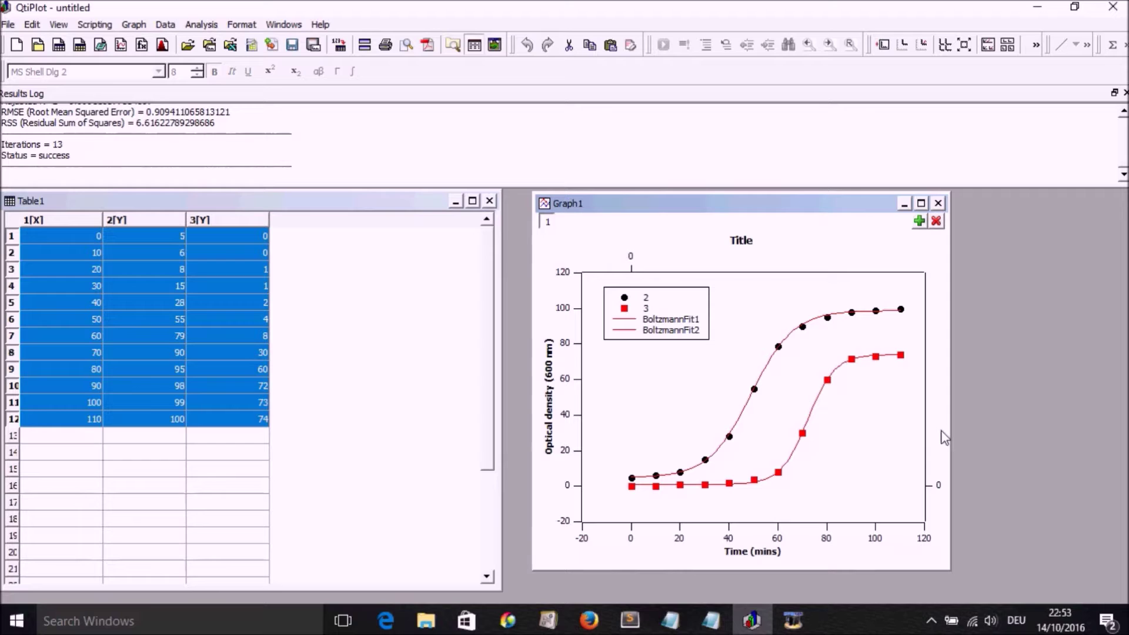
Change the graph title to 'bacteria growth'.
click(745, 241)
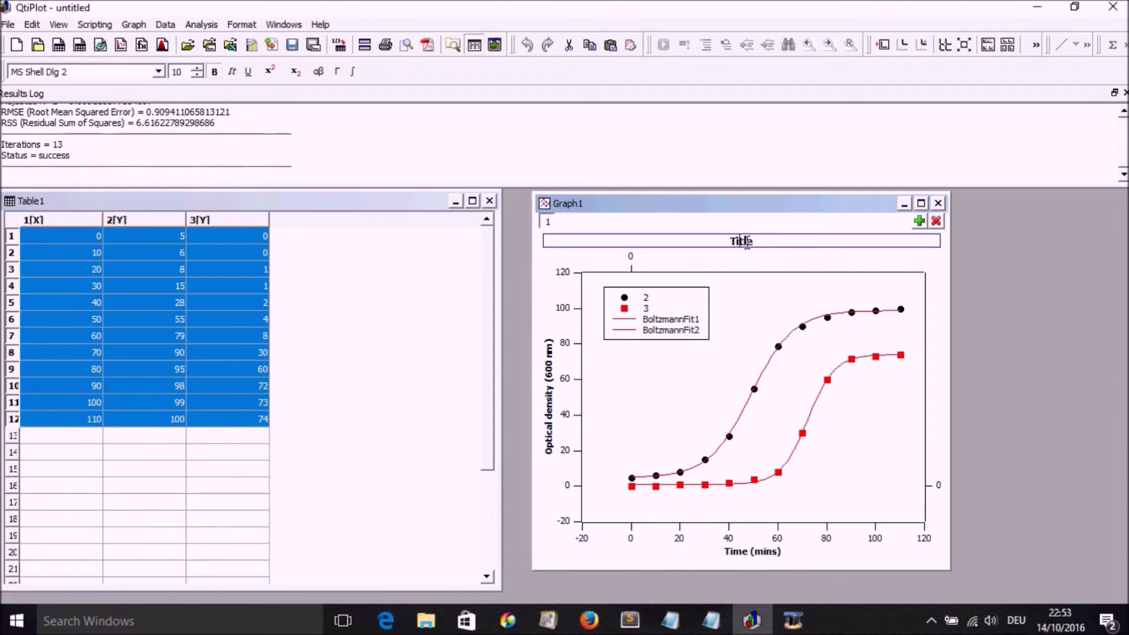
drag(760, 241, 697, 245)
text(bacteria growth)
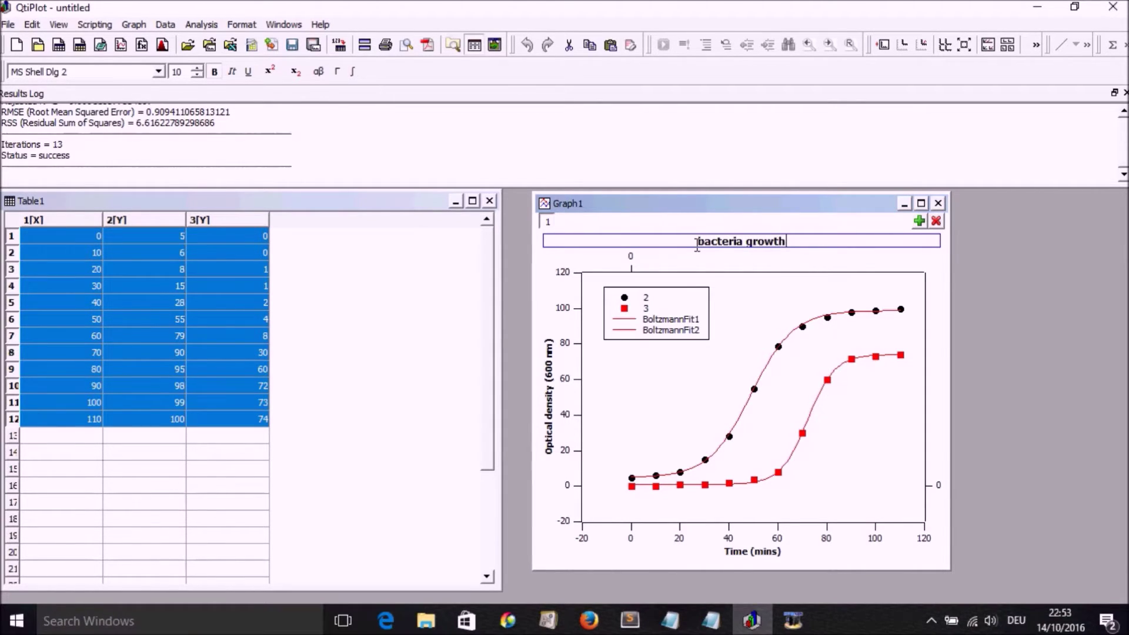
click(771, 264)
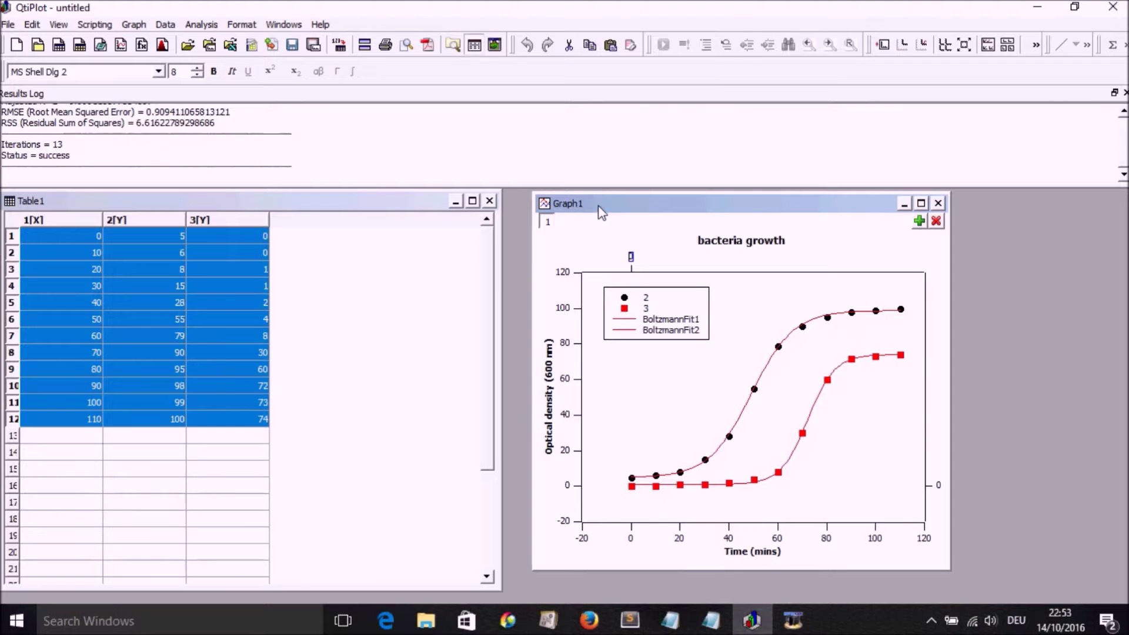
drag(598, 201, 599, 202)
Choose File > Export Graph > Current to export the graph.
click(8, 24)
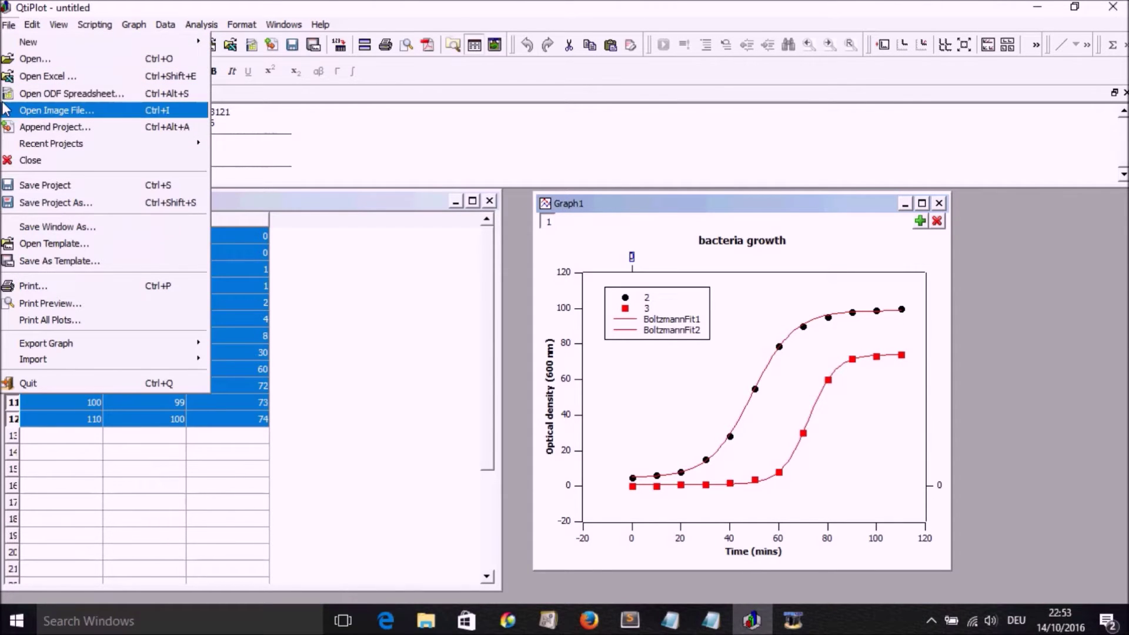
mouse_move(73, 348)
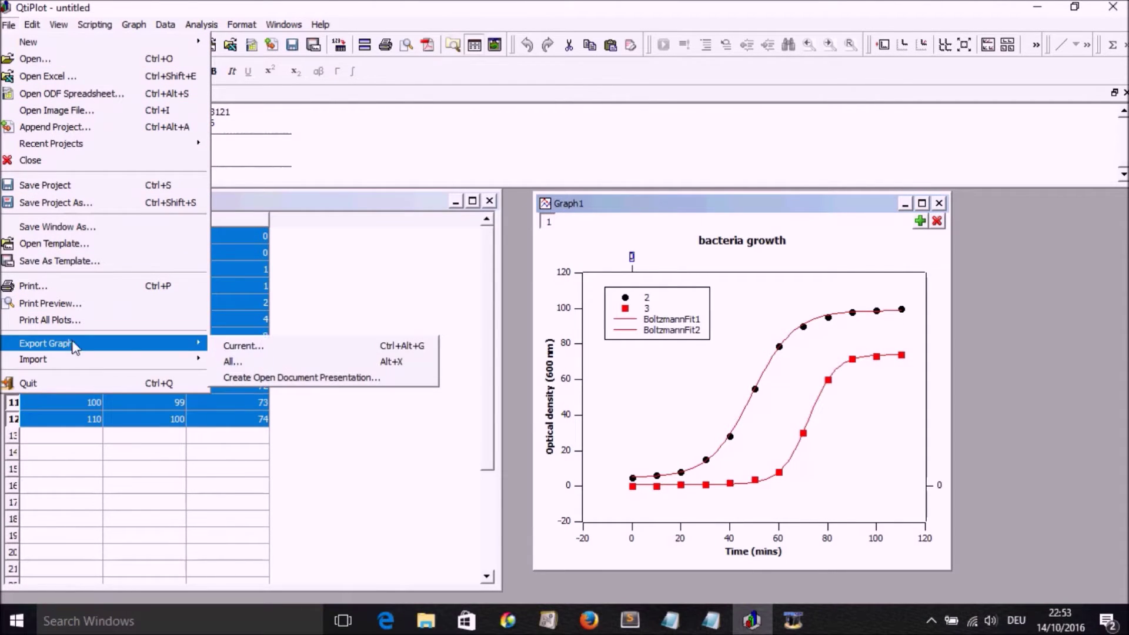
click(256, 347)
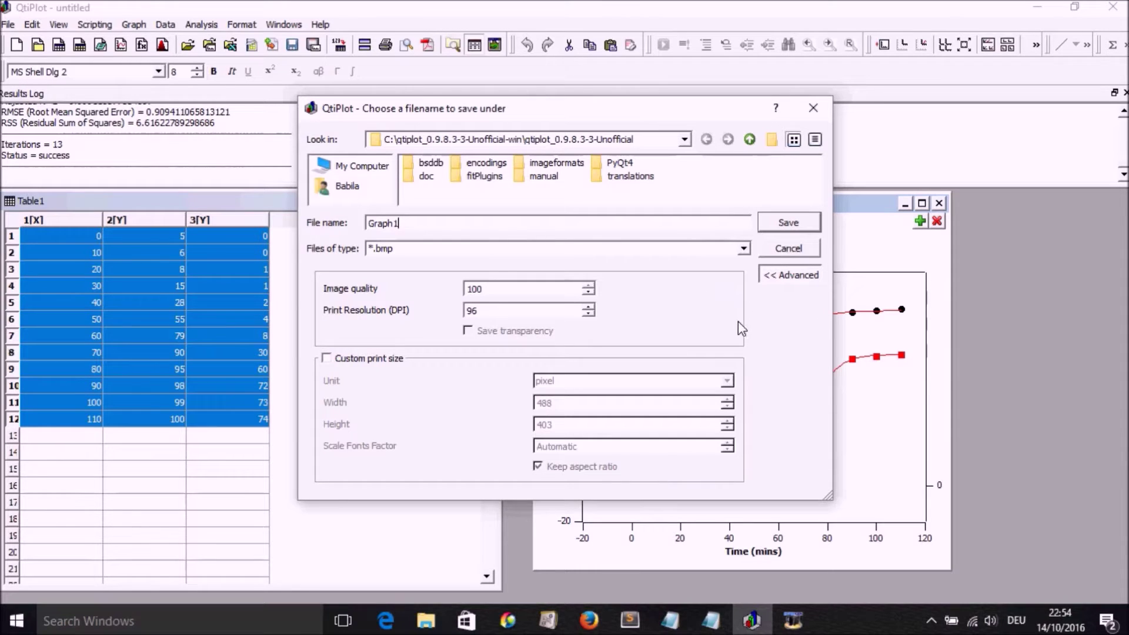
Replace the file name Graph1 with 'graph-bacteria growth'.
double_click(434, 228)
text(gra)
text(ph)
text(-bacteria)
text( growt)
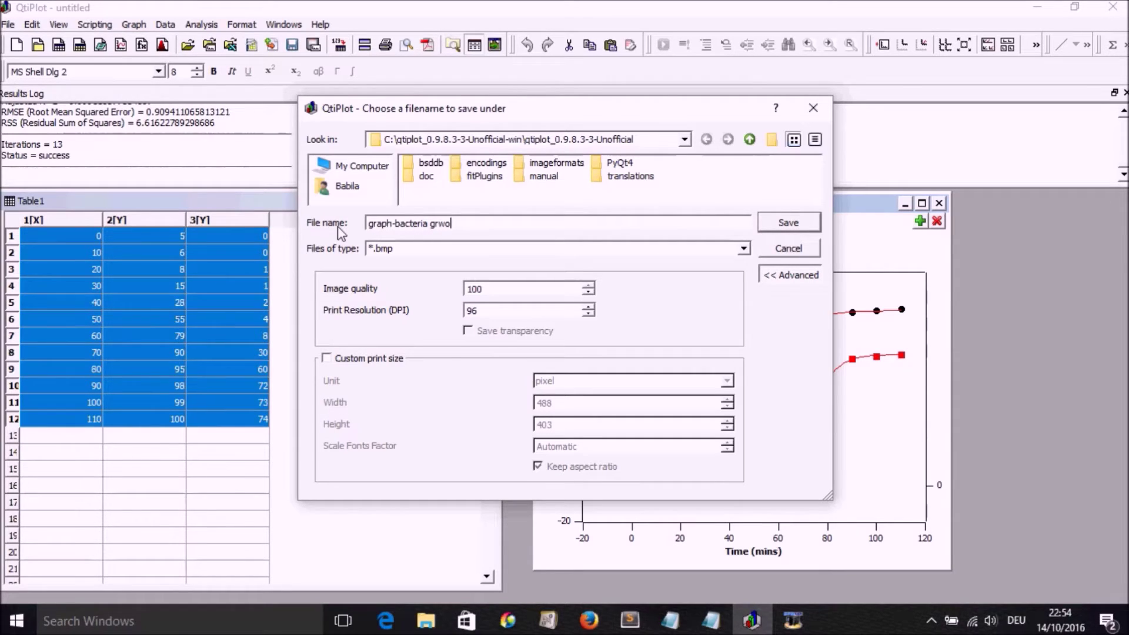
key(BackSpace)
key(BackSpace)
key(BackSpace)
text(owt)
key(BackSpace)
key(BackSpace)
text(wth)
Choose *.pdf as the file type and save 'graph-bacteria growth' into the Desktop folder.
click(743, 248)
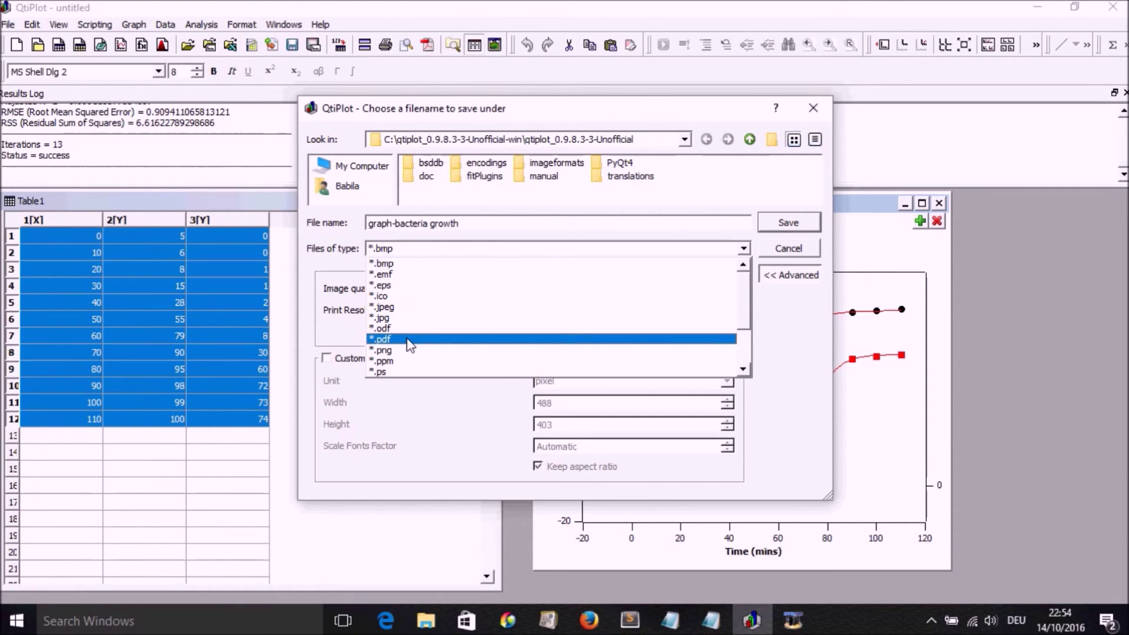
click(468, 339)
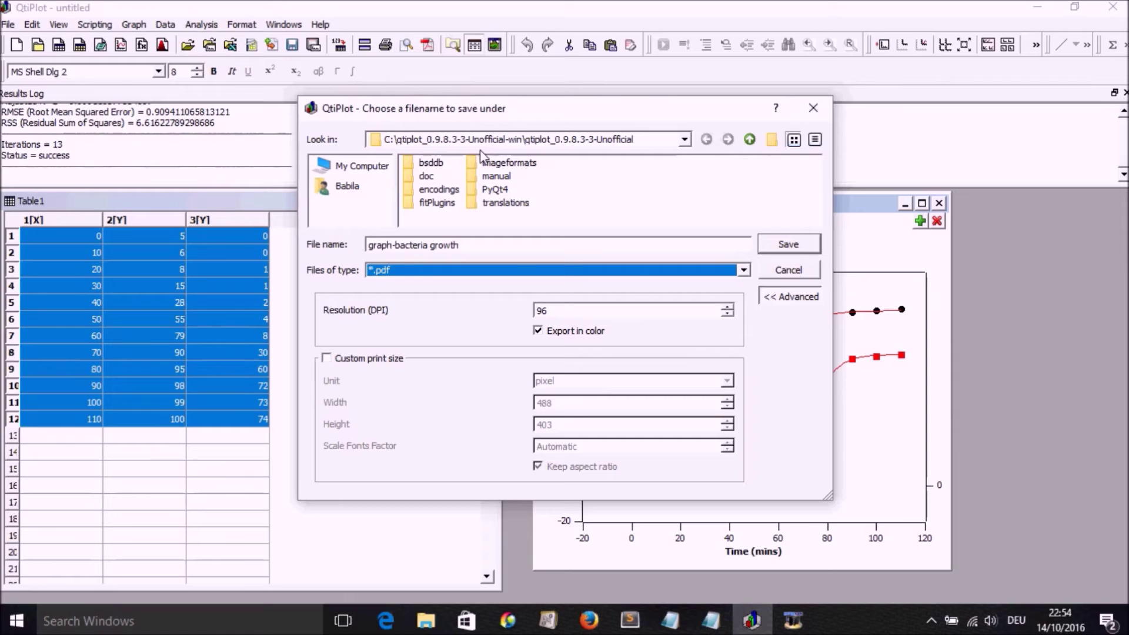
click(353, 189)
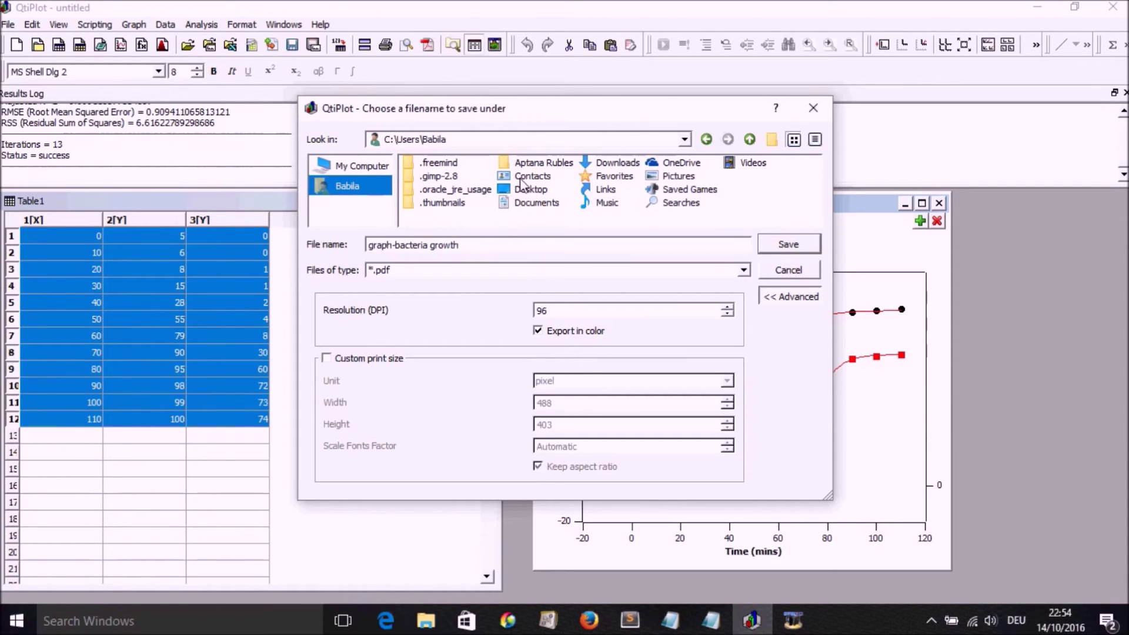
click(523, 191)
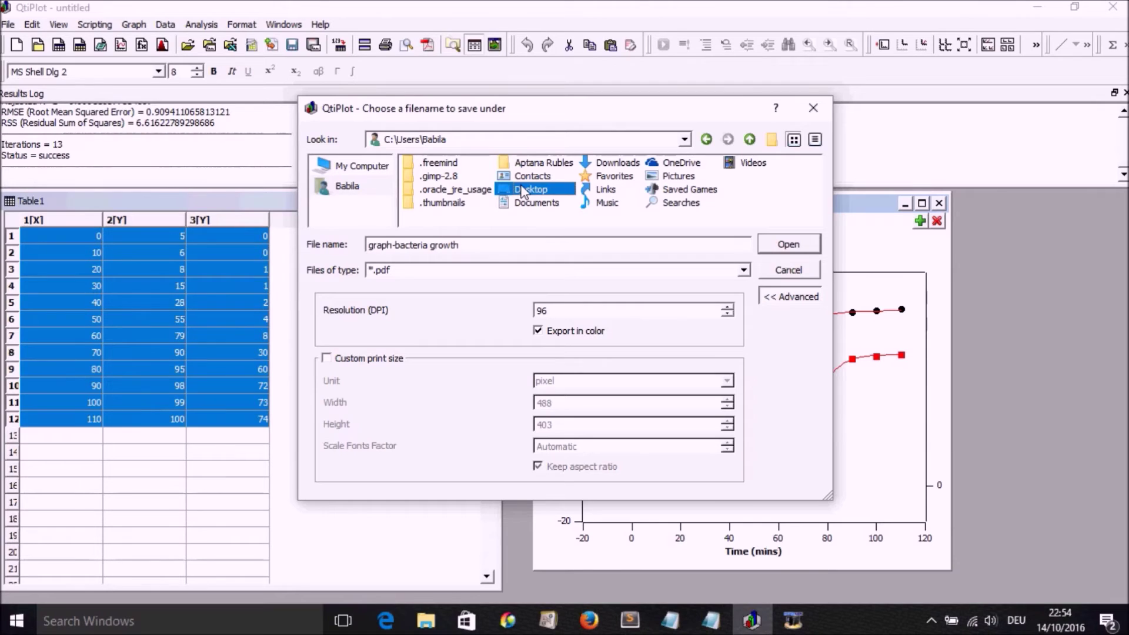
double_click(522, 191)
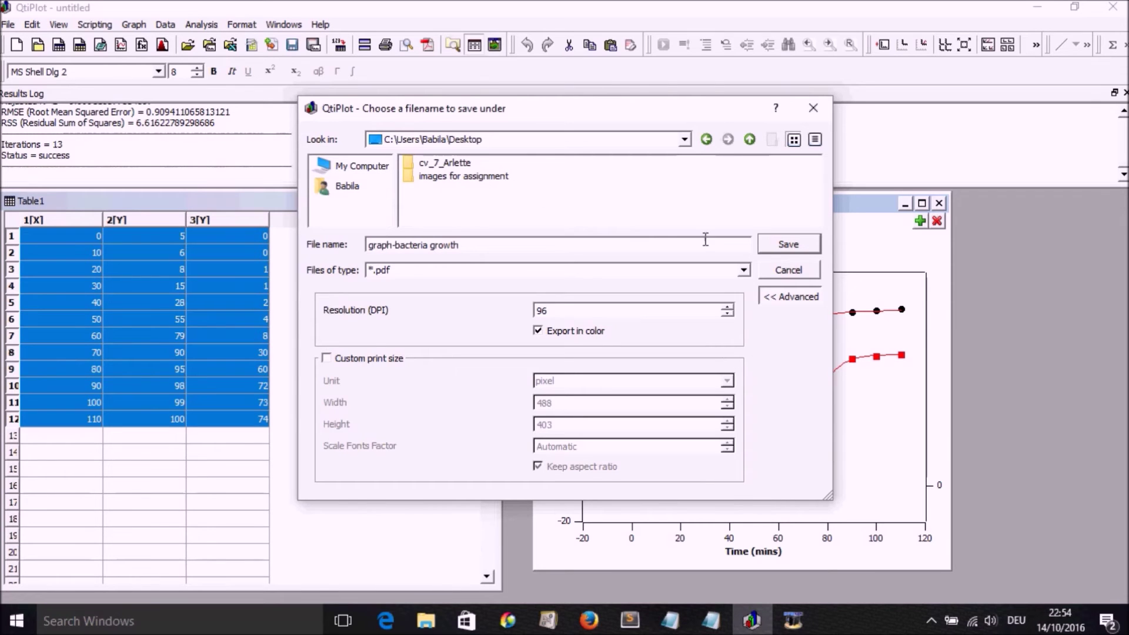
click(794, 249)
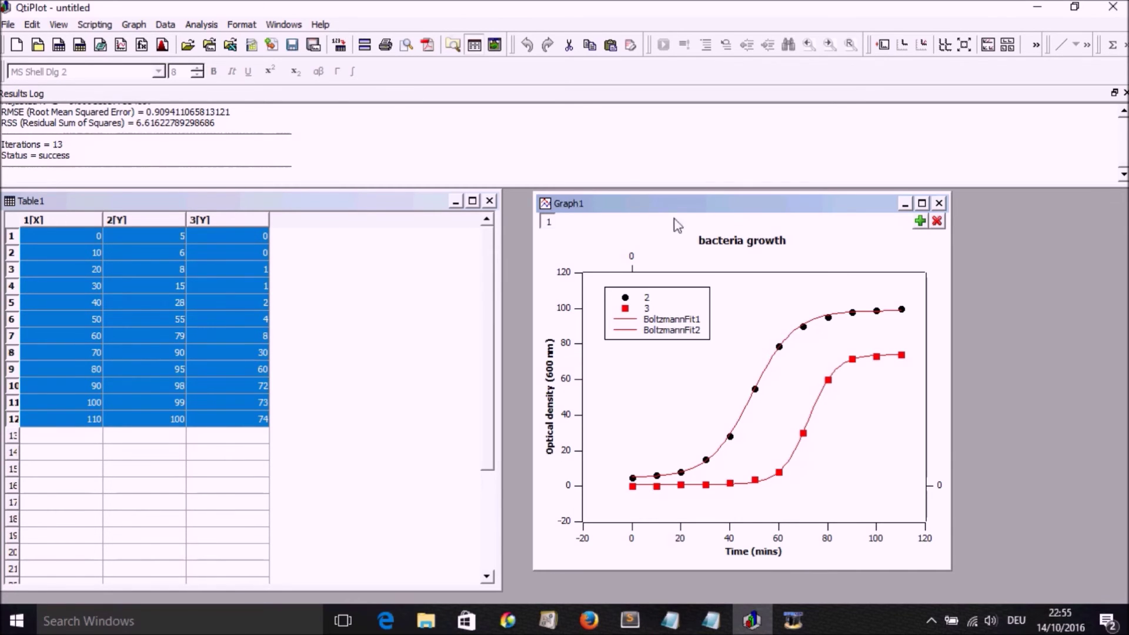
Drag the Graph1 window's bottom-right corner outward to enlarge the plot.
drag(946, 568, 1019, 582)
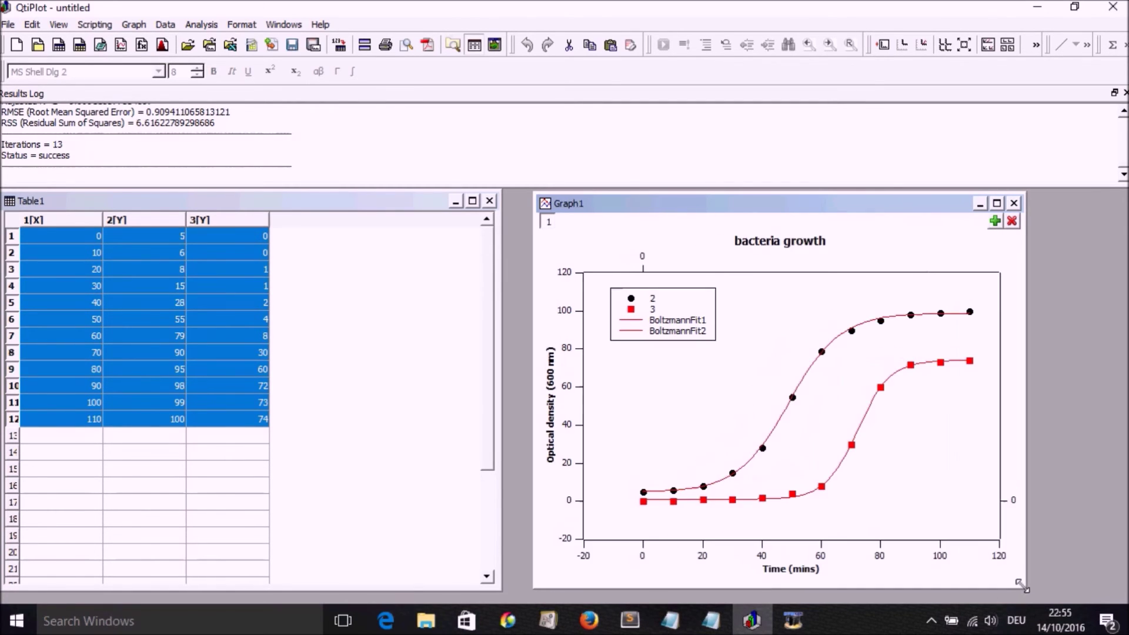